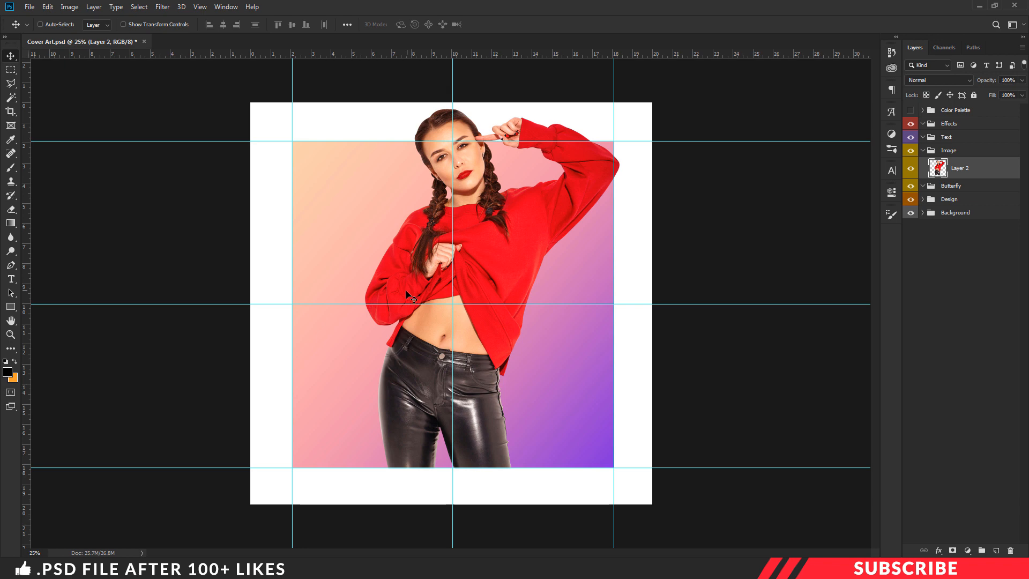
- Open the leaf picture Image-1 from the Project file folder in Photoshop
key(alt+Tab)
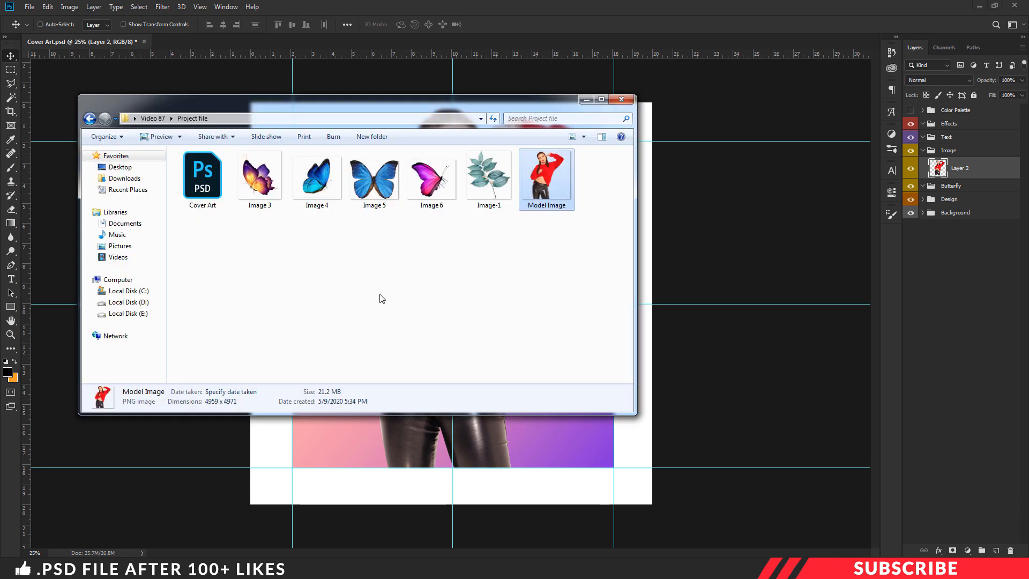
click(382, 297)
right_click(491, 196)
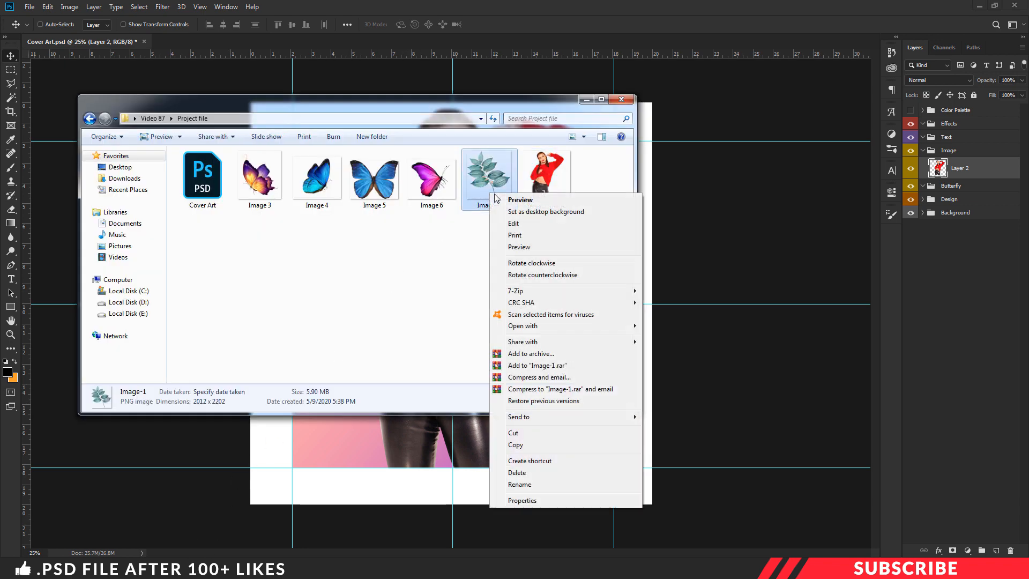
mouse_move(523, 324)
click(664, 327)
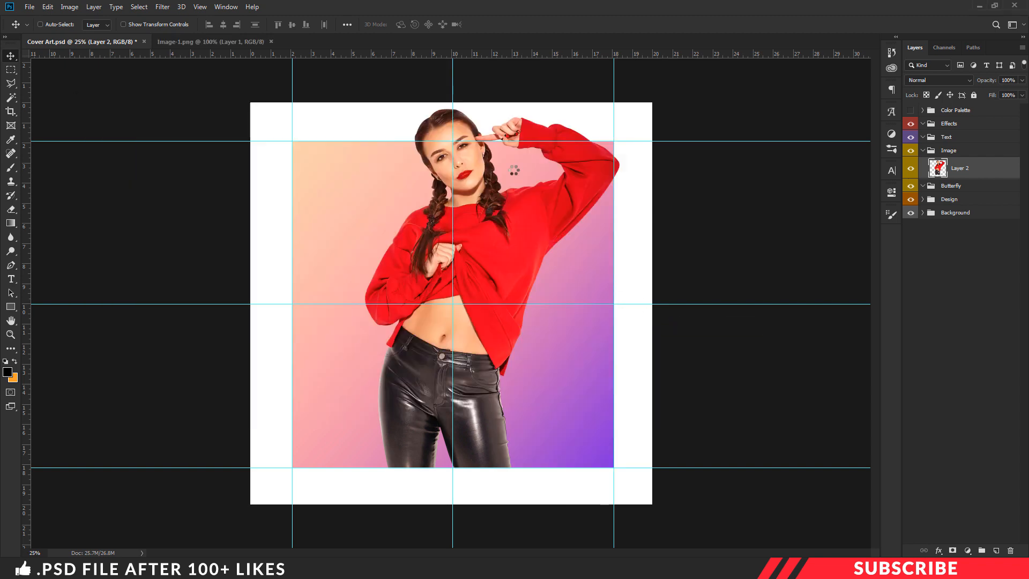
- Copy the leaf picture into Cover Art.psd and place it behind the model at the canvas's upper left
drag(285, 45, 267, 92)
drag(386, 204, 590, 205)
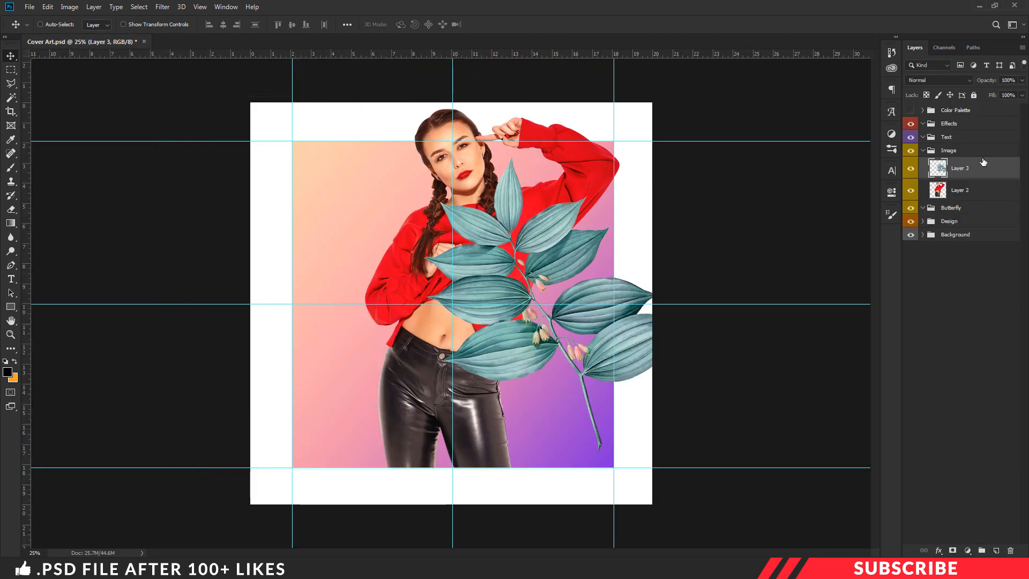
drag(962, 168, 971, 203)
drag(595, 326, 420, 307)
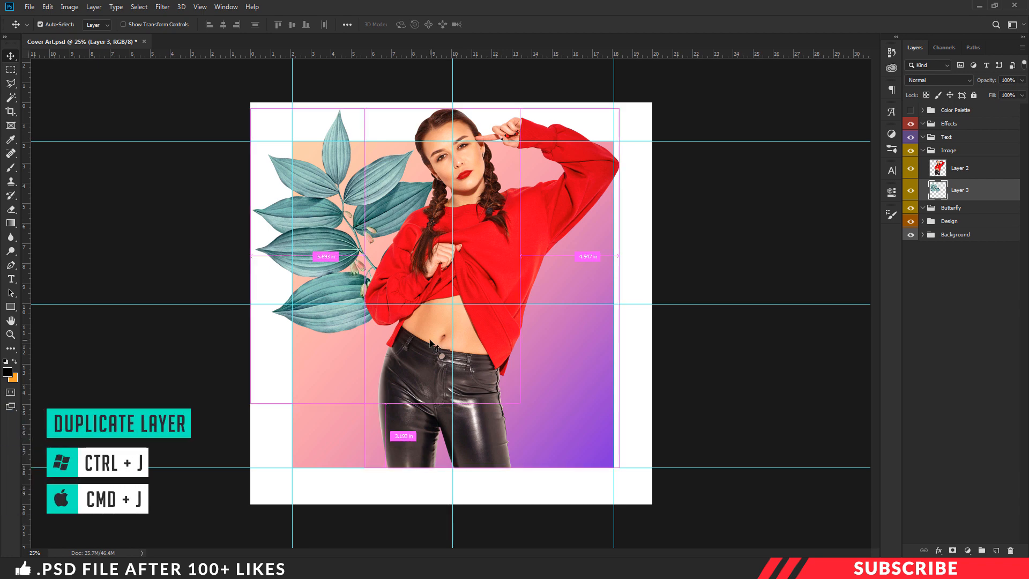
- Duplicate the leaf layer, move the copy toward the lower right of the canvas and flip it horizontally
key(ctrl+j)
drag(425, 259, 491, 304)
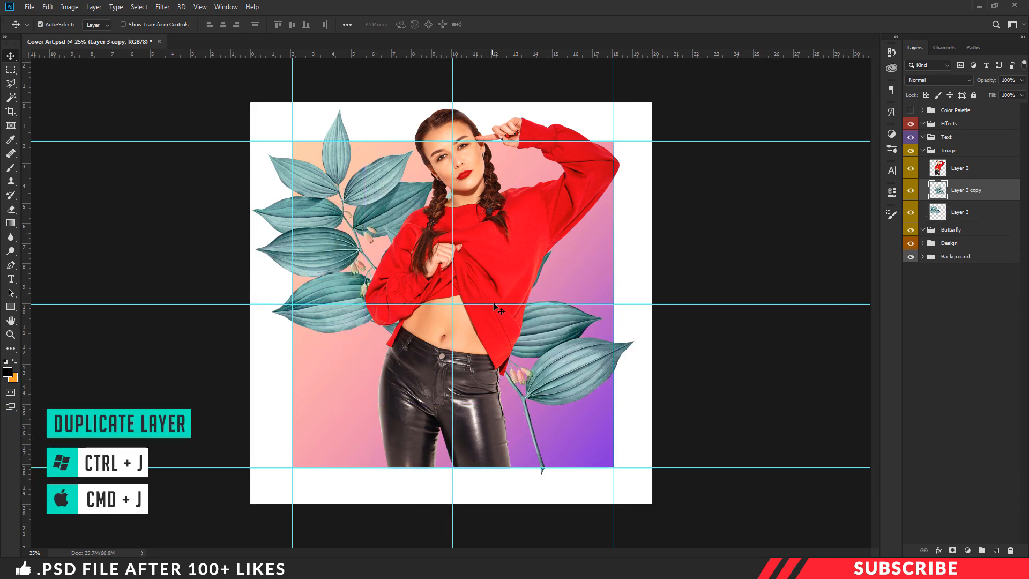
key(ctrl+t)
right_click(508, 284)
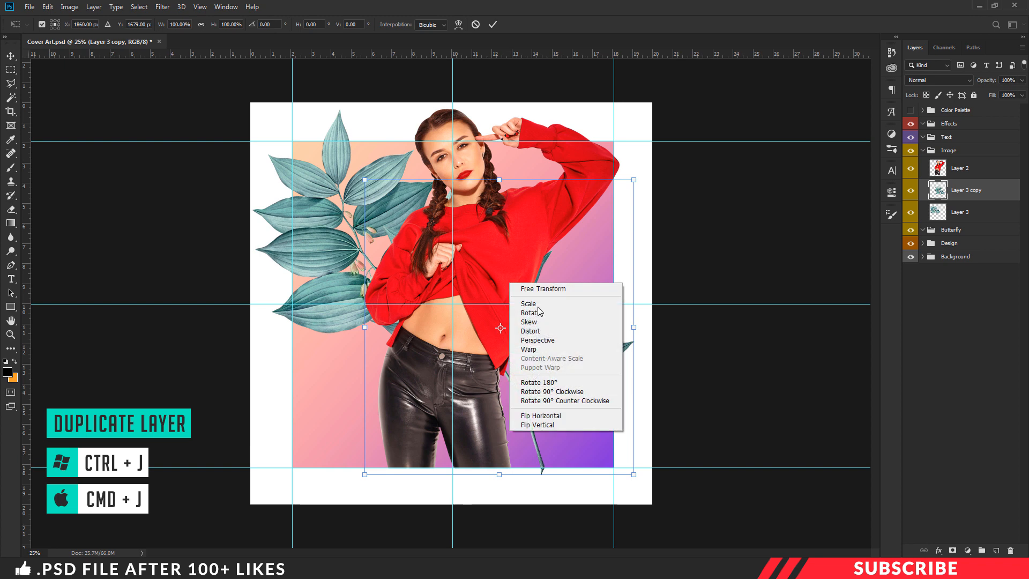
click(558, 416)
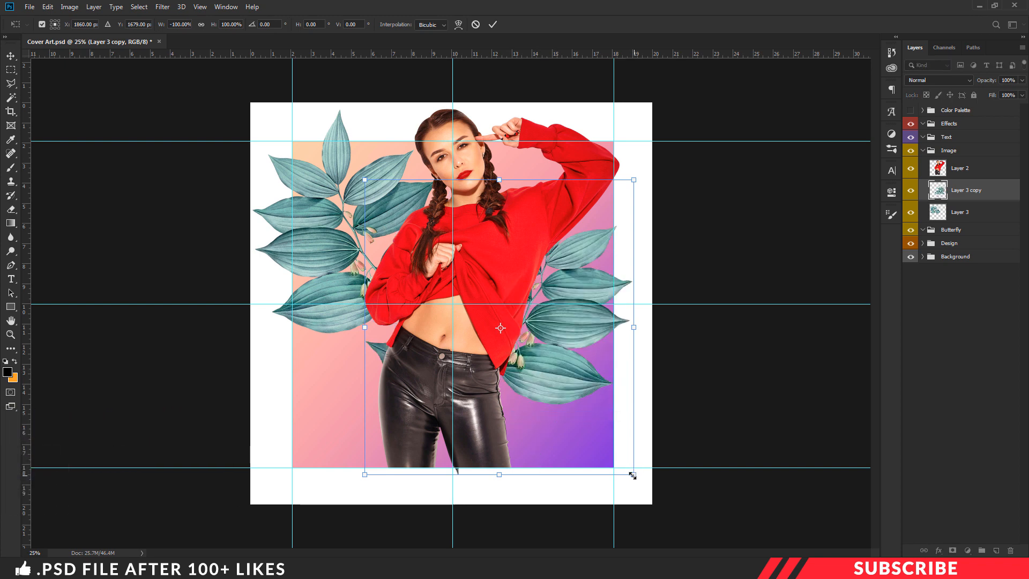
- Scale the leaf copy to about 67%, rotate it about 18° and position it beside the model's hip on the right
drag(632, 475, 572, 406)
drag(519, 289, 580, 333)
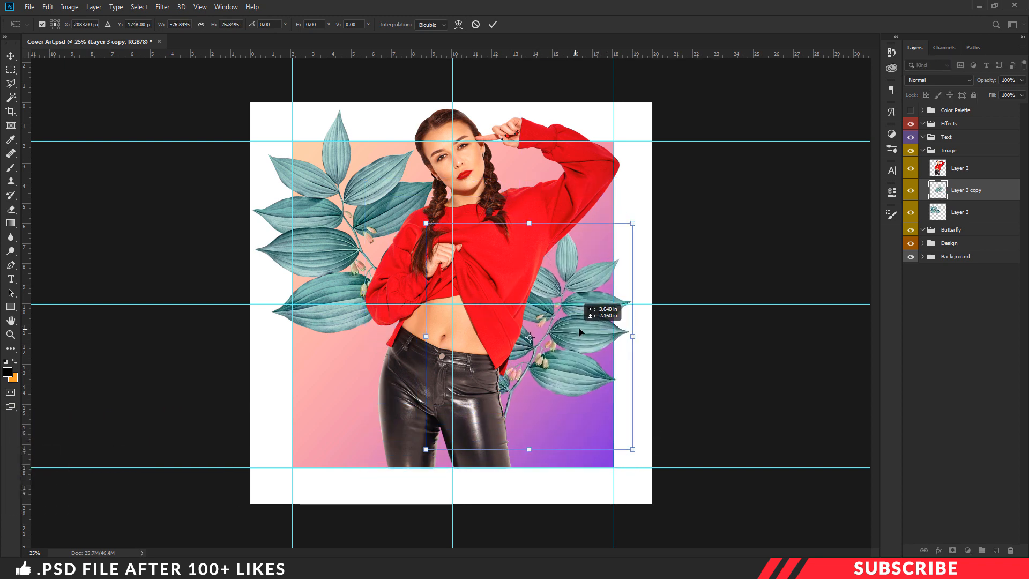
drag(659, 338, 670, 383)
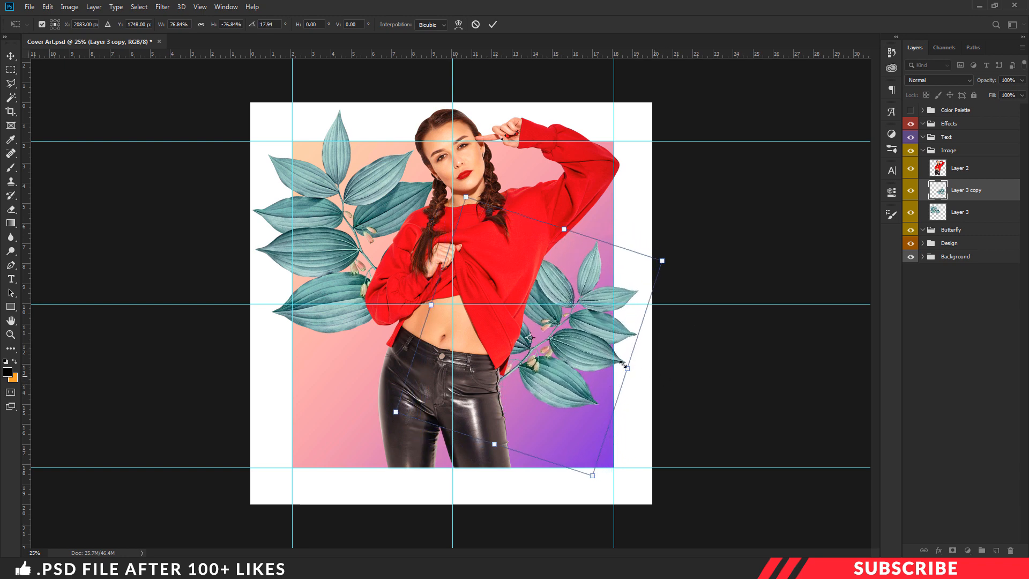
drag(559, 340, 580, 336)
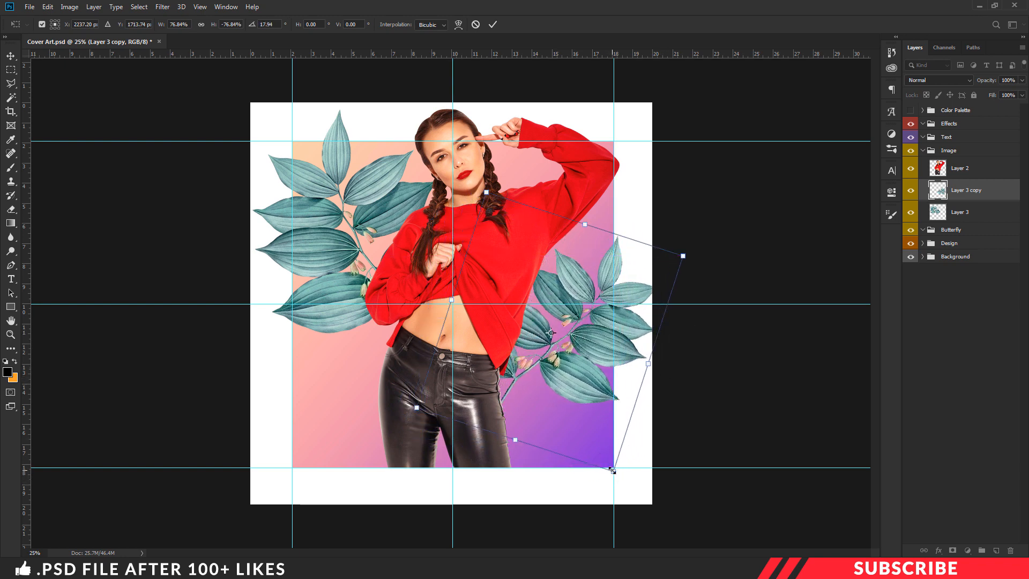
drag(613, 470, 603, 450)
drag(558, 367, 572, 395)
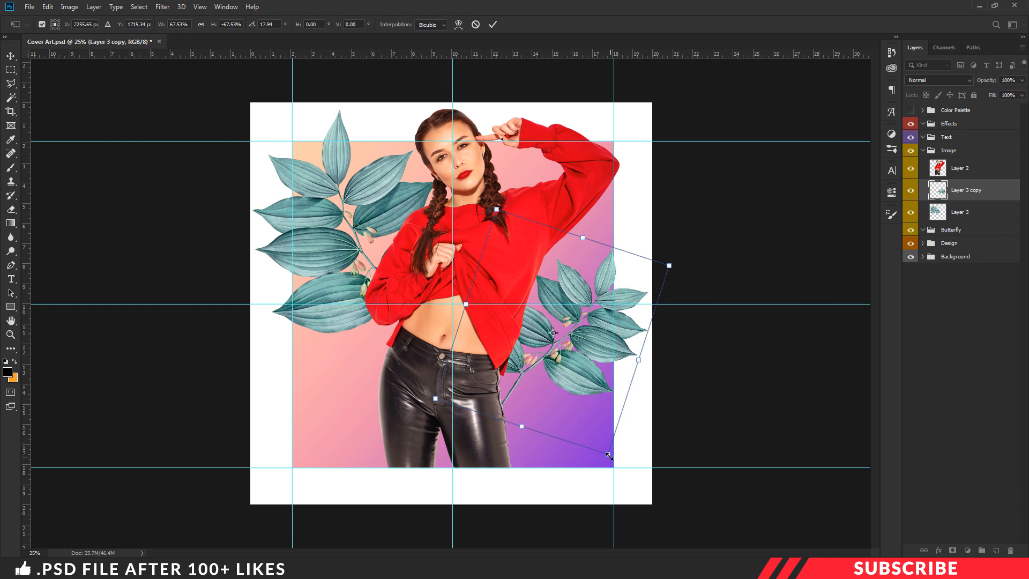
drag(609, 455, 607, 453)
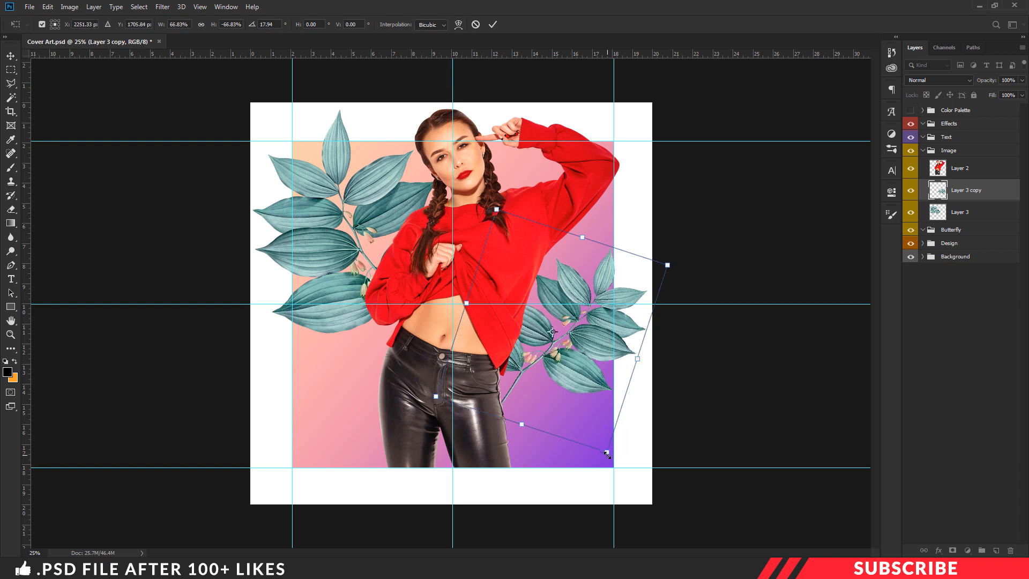
key(Return)
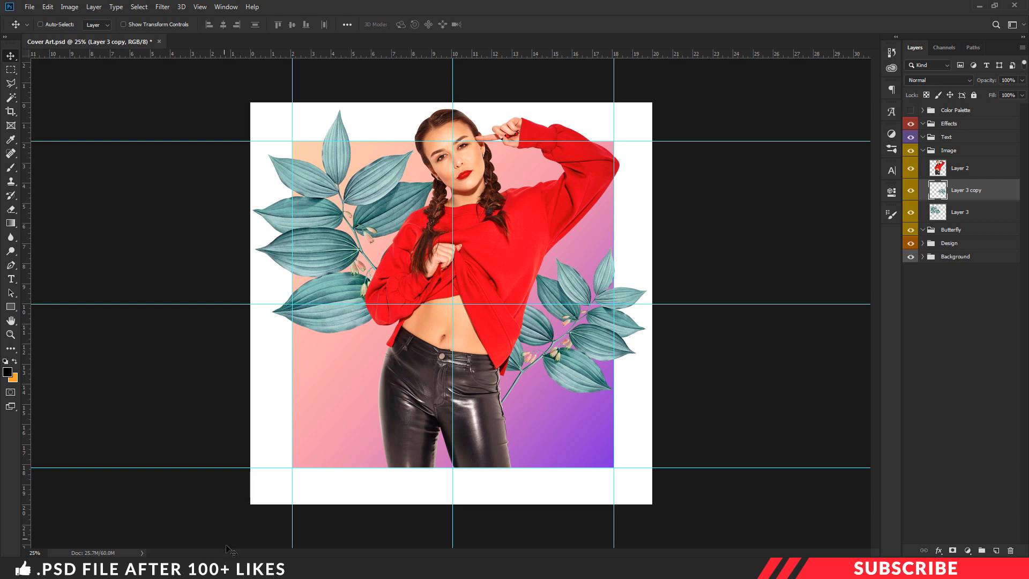
- Open the butterfly picture Image 3 from the Project file folder in Photoshop
key(alt+Tab)
click(369, 246)
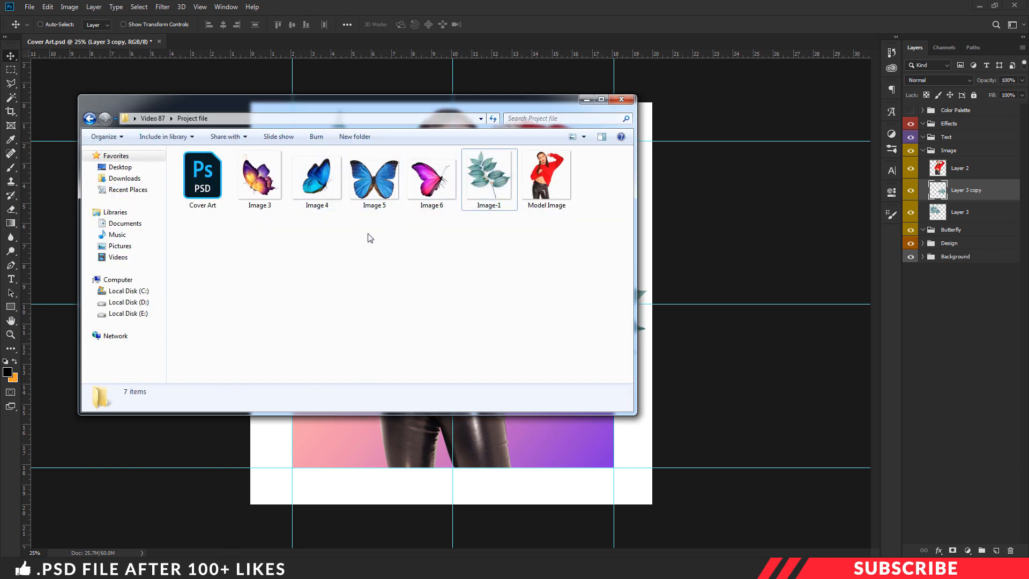
right_click(258, 188)
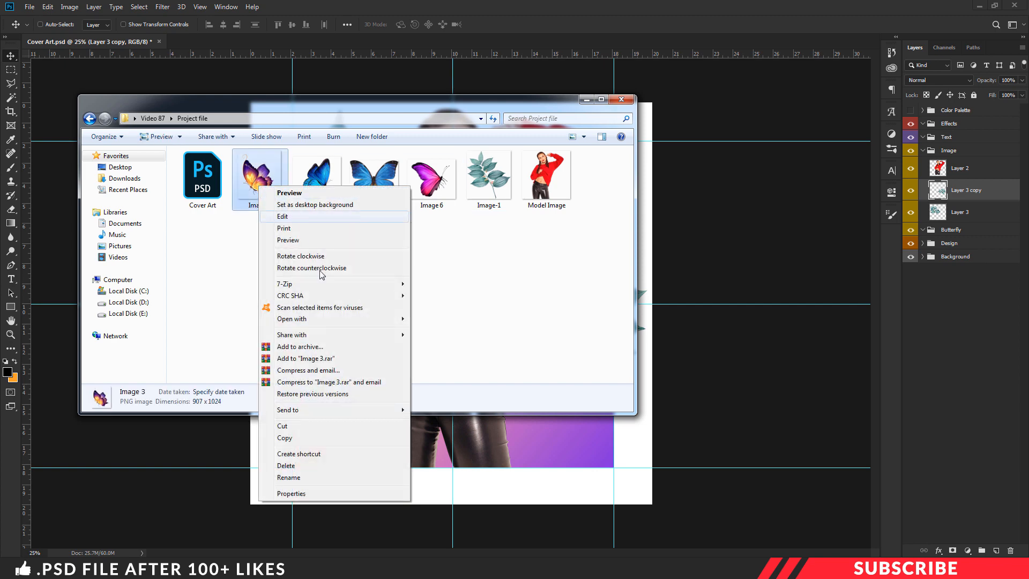
mouse_move(316, 319)
click(438, 318)
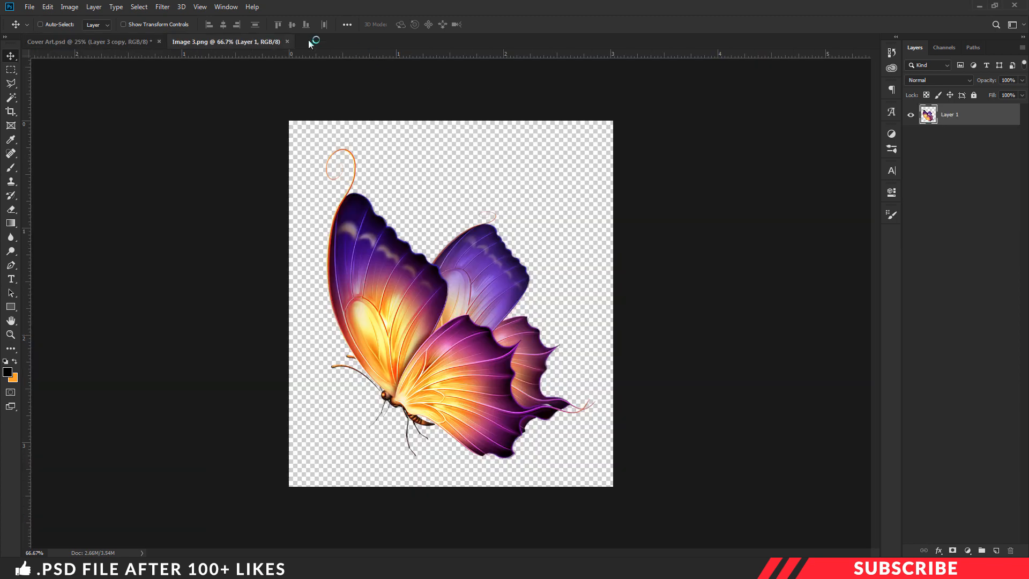
- Copy the butterfly into Cover Art.psd, close its source file and put the new layer in the Butterfly group
drag(257, 41, 257, 102)
drag(518, 186, 546, 154)
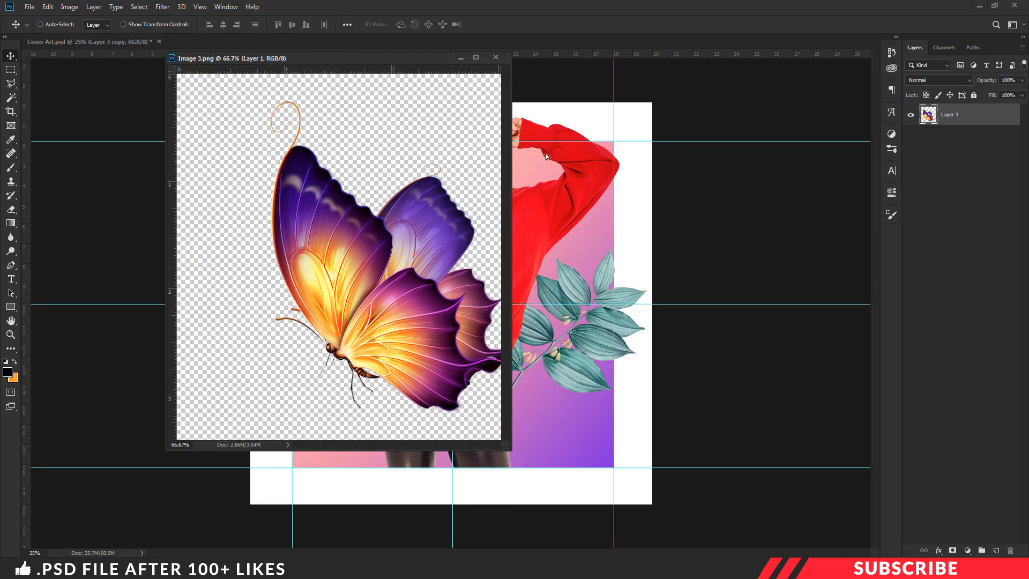
key(ctrl+w)
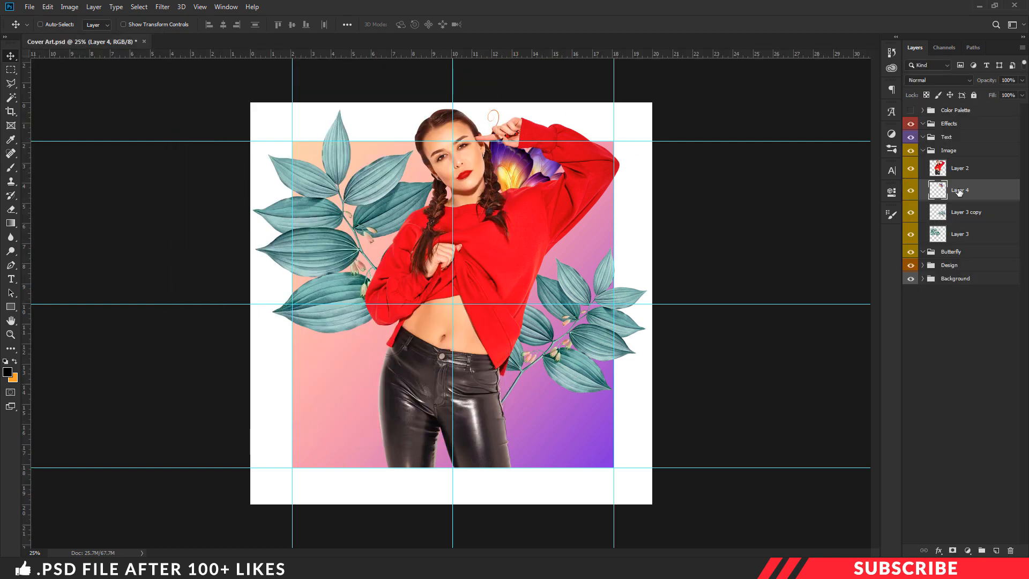
drag(959, 192, 970, 242)
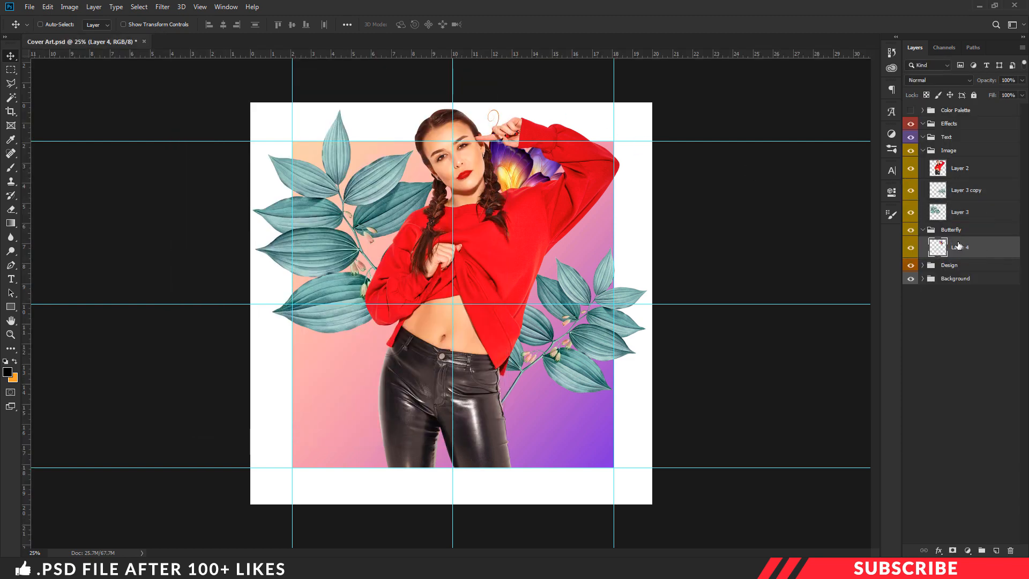
- Shrink the purple and orange butterfly and position it above the left leaves, beside the model's head
drag(532, 195, 386, 147)
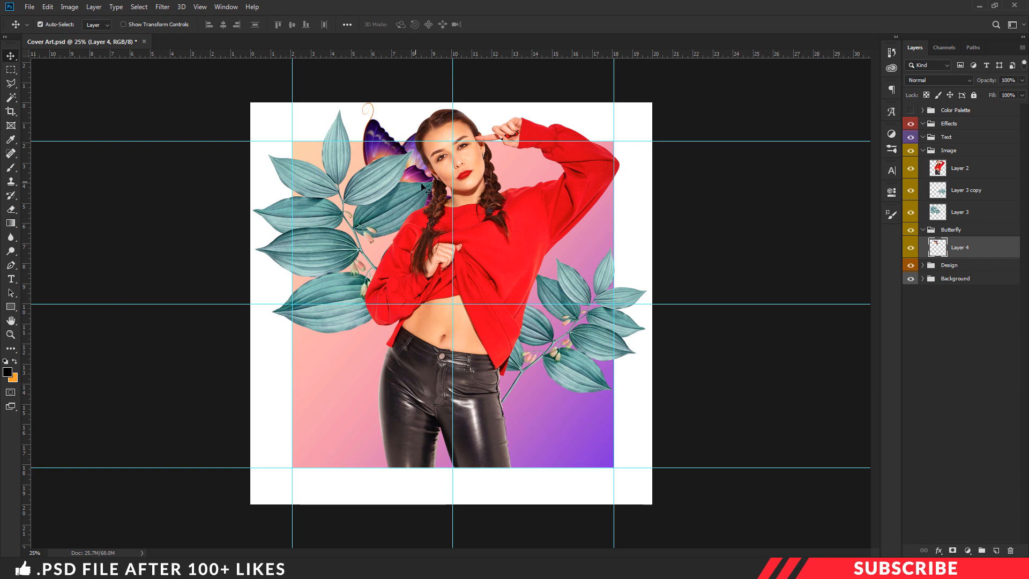
key(ctrl+t)
drag(463, 221, 381, 143)
key(Return)
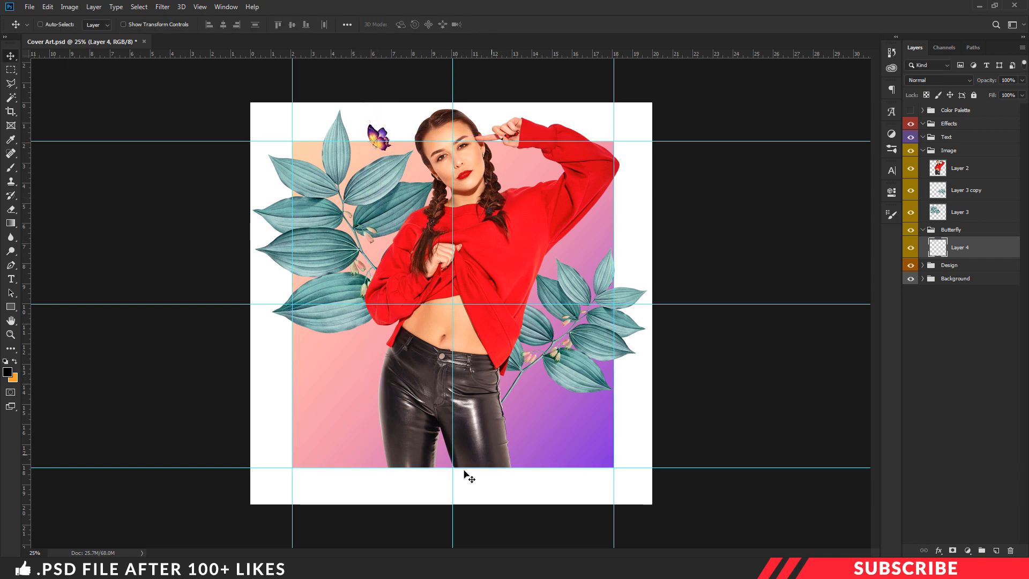
- Place the blue butterfly Image 5 from the Project file folder, small, above the leaves on the right
click(123, 567)
drag(372, 178, 598, 448)
drag(545, 378, 629, 233)
key(Return)
key(ctrl+t)
key(Return)
- Place the pink butterfly Image 6 from the Project file folder, small, to the right of the model's hip
click(124, 567)
drag(429, 180, 539, 409)
right_click(351, 205)
click(378, 329)
key(Return)
- Shift the right-hand leaf copy, the pink butterfly and the blue Image 5 butterfly slightly upward
click(949, 191)
drag(551, 344, 553, 317)
click(959, 248)
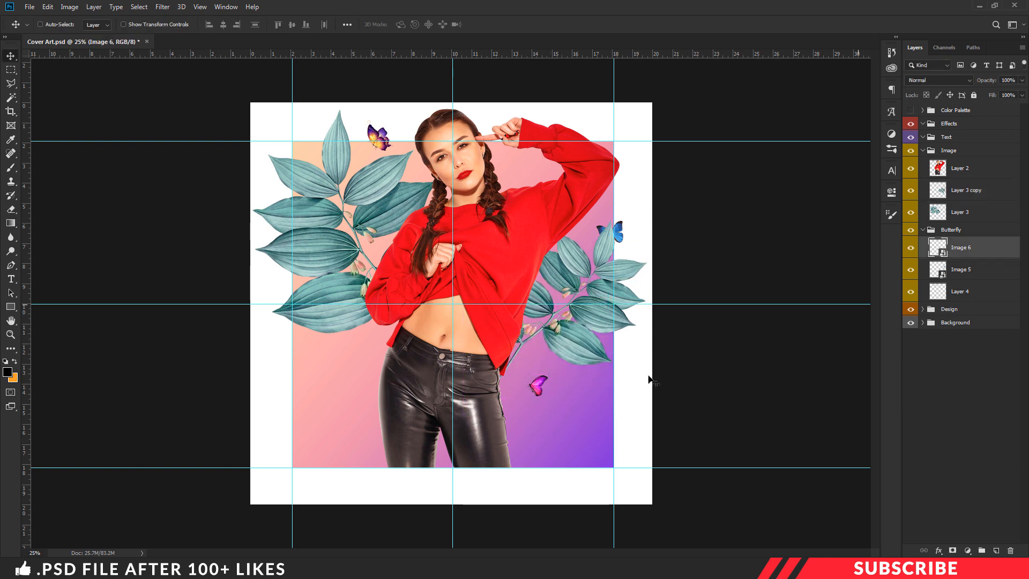
drag(540, 387, 536, 365)
click(970, 268)
drag(616, 231, 623, 204)
- Place the blue butterfly Image 4 from the Project file folder, small, below the left leaves beside the model's hip
key(alt+Tab)
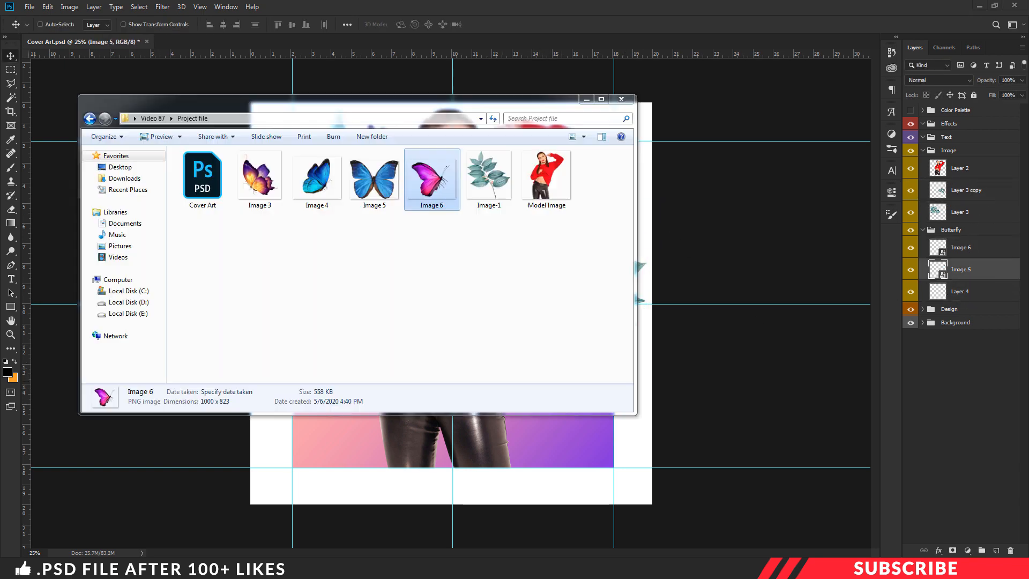
drag(317, 176, 499, 440)
drag(540, 379, 363, 341)
key(Return)
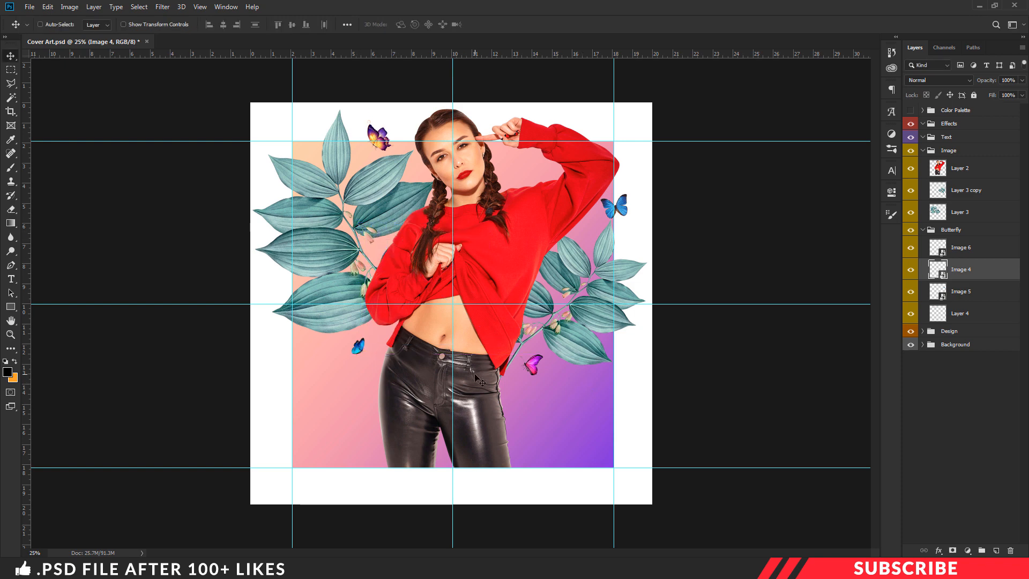
- Collapse the Butterfly and Image groups and add a new layer inside the Text group
click(922, 230)
click(922, 150)
click(943, 138)
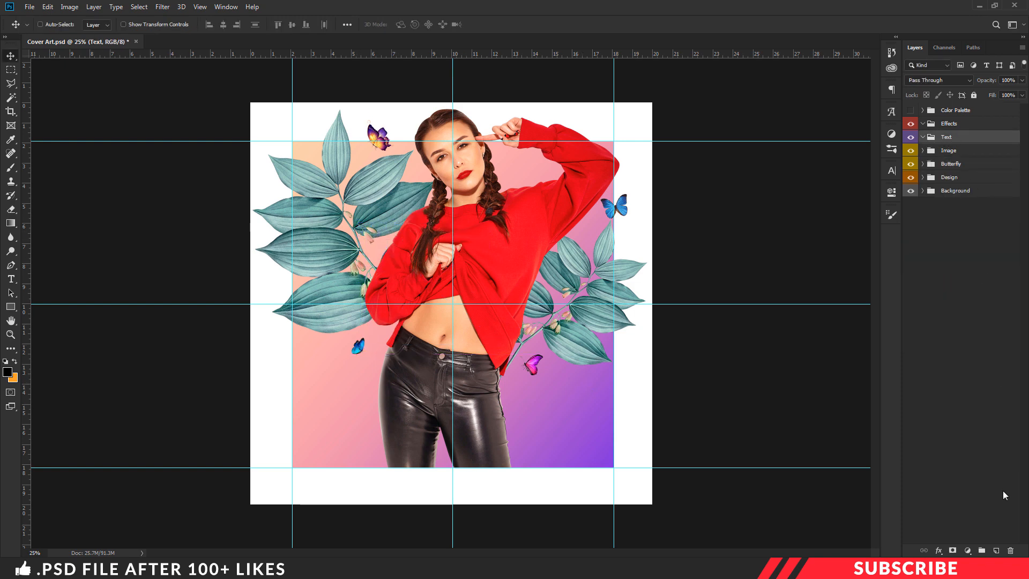
click(996, 551)
- Set the Type tool's colour to white (#ffffff) and its font size to 380 pt
key(t)
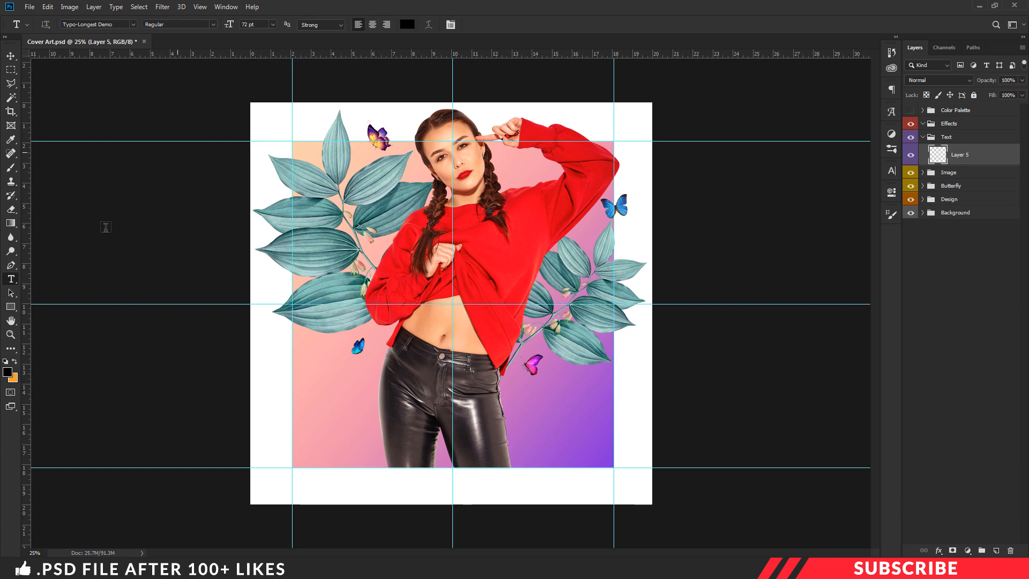
click(7, 371)
text(ffffff)
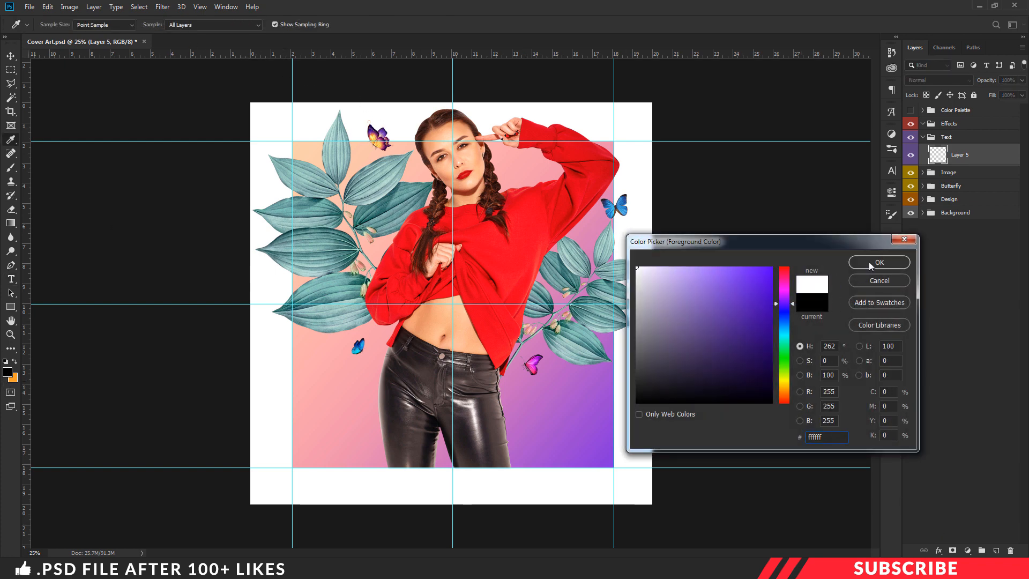
click(870, 266)
click(226, 21)
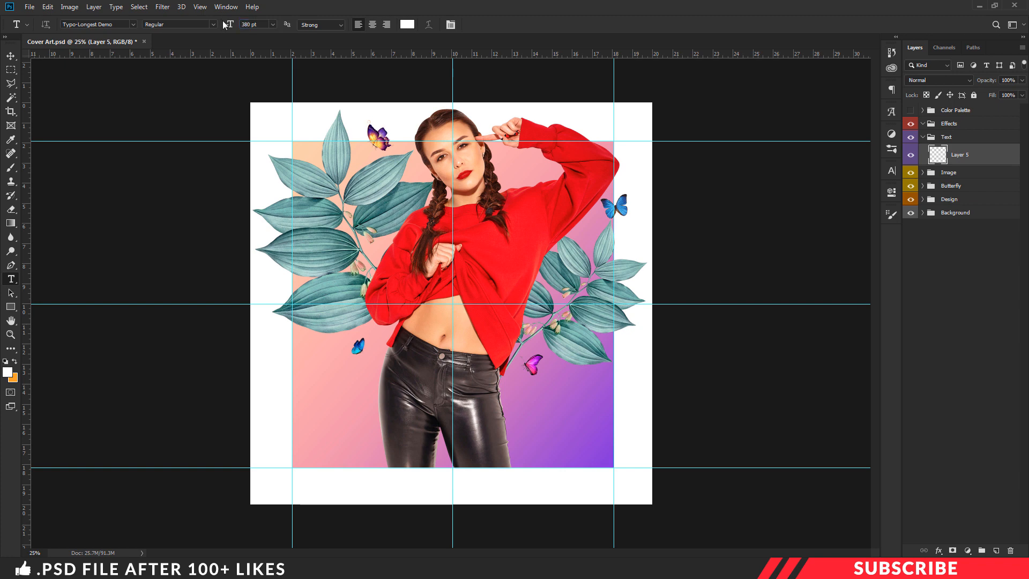
- Add the text "ELECTRO" and position it across the model's legs near the bottom of the gradient square
click(350, 398)
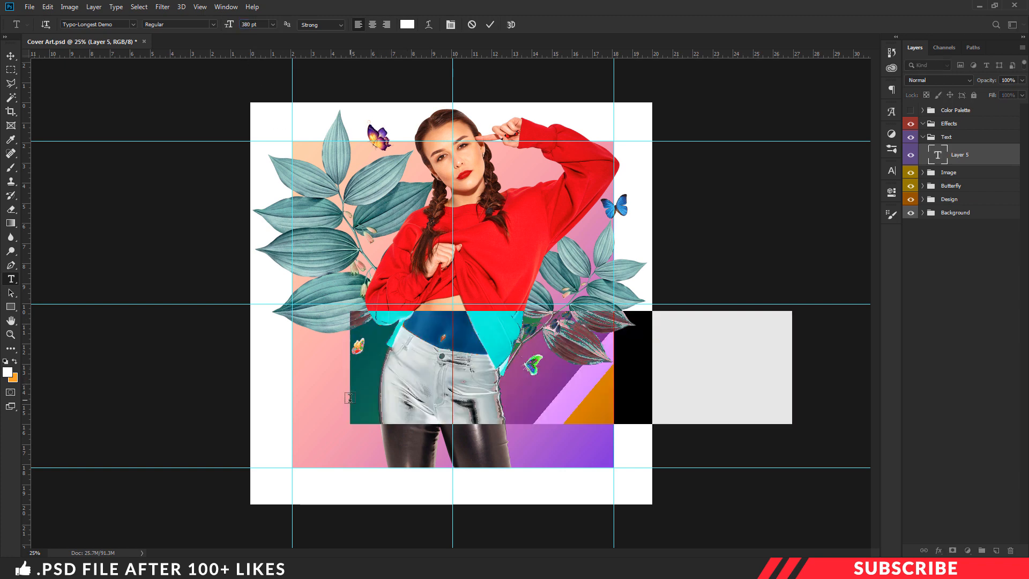
text(electr)
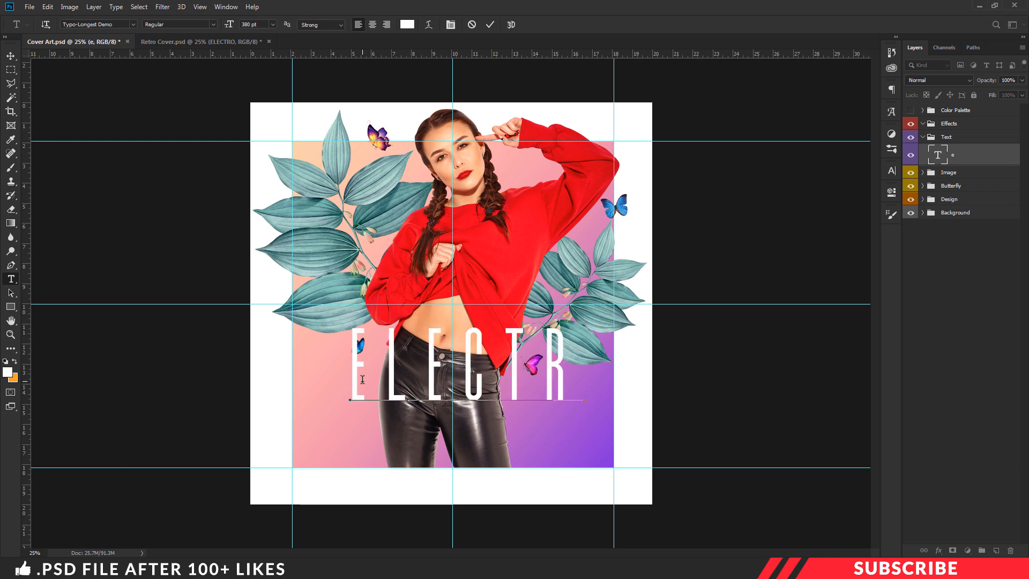
text(o)
key(ctrl+Return)
key(v)
drag(509, 359, 486, 415)
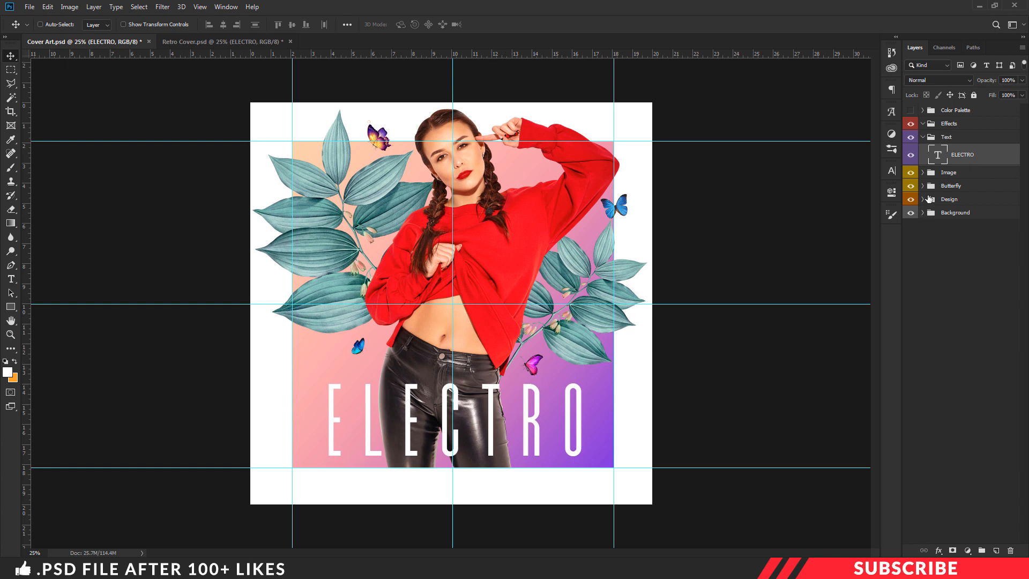
- Duplicate the ELECTRO text layer and convert the original text layer to a smart object
key(ctrl+j)
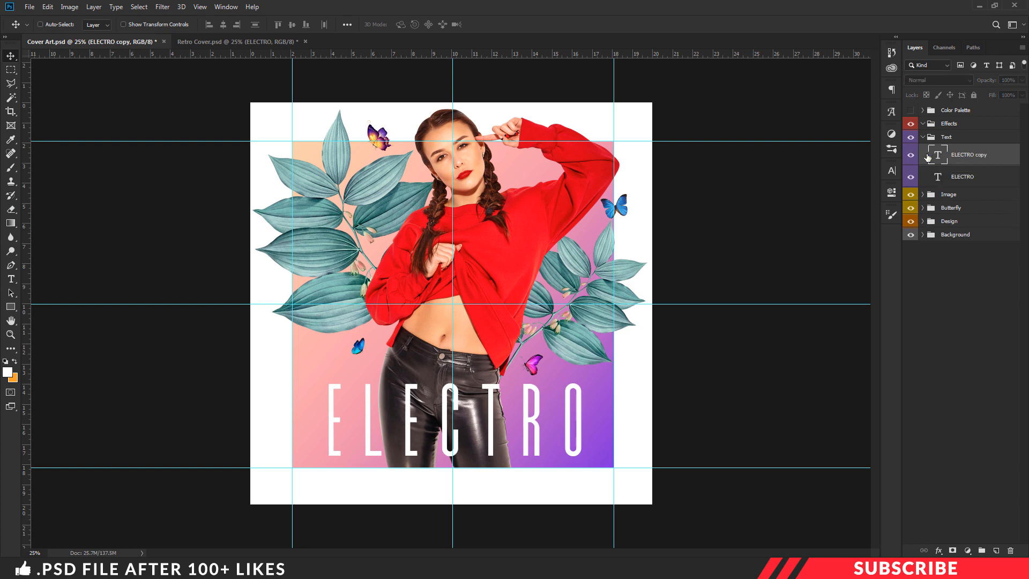
click(960, 178)
right_click(968, 178)
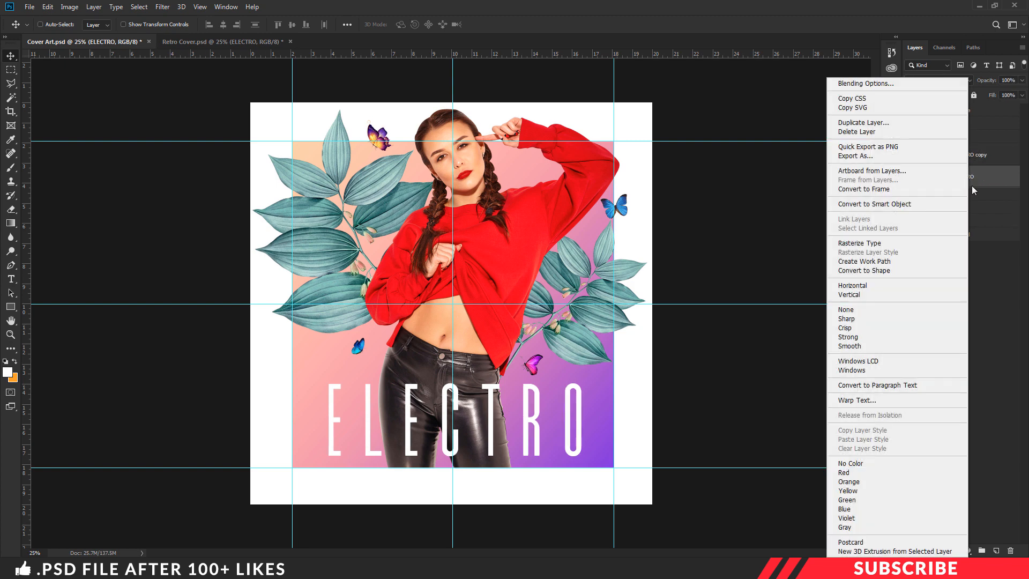
click(909, 204)
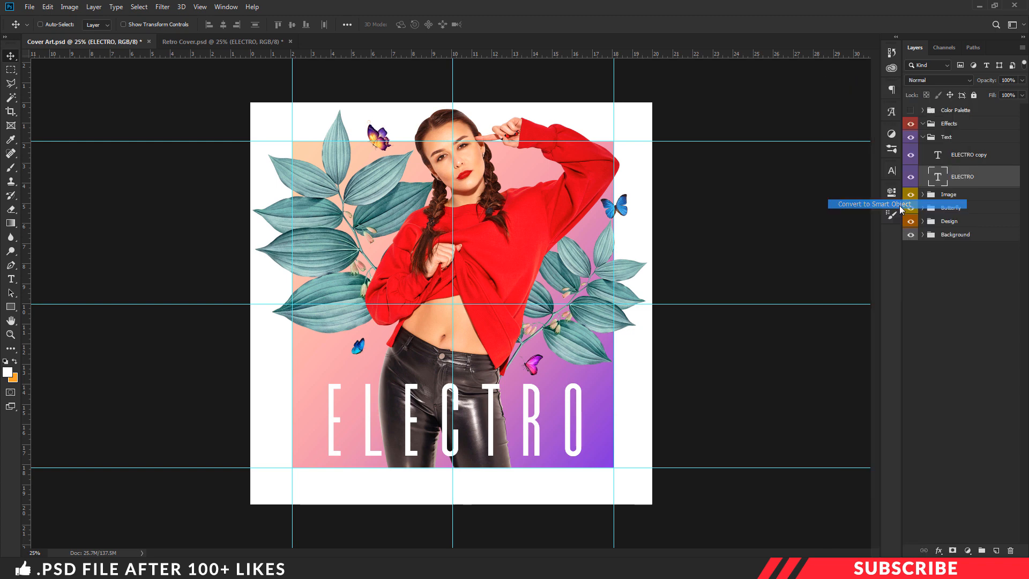
- Apply a Motion Blur filter to the ELECTRO smart object with a 0° angle and a distance of 100 pixels
click(162, 7)
mouse_move(202, 133)
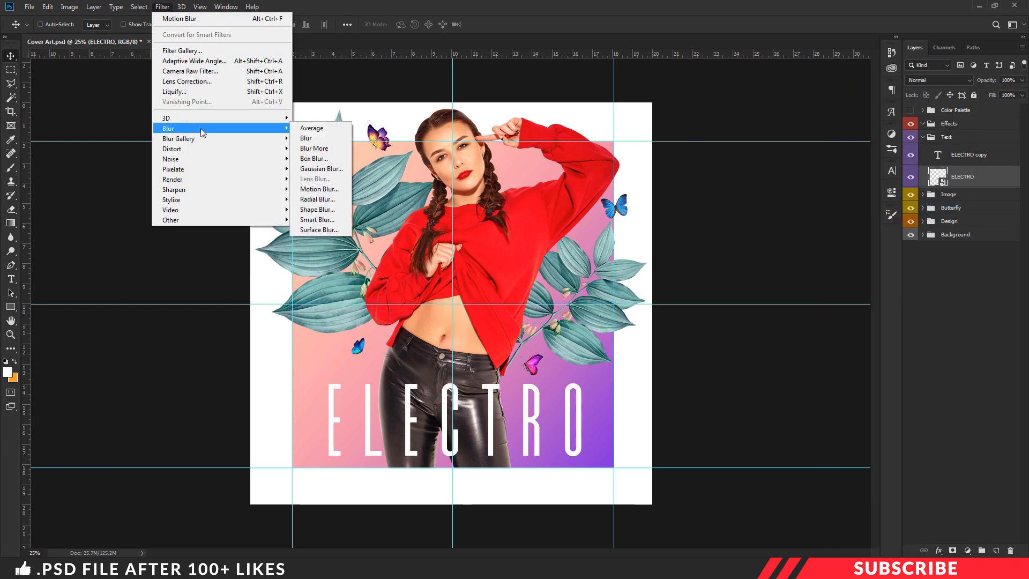
click(319, 189)
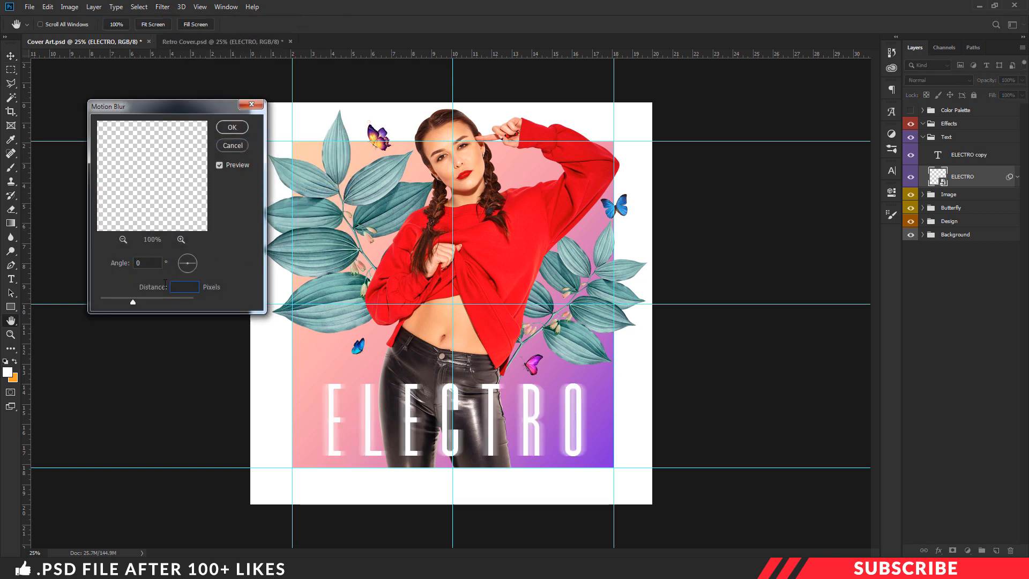
text(100)
click(244, 131)
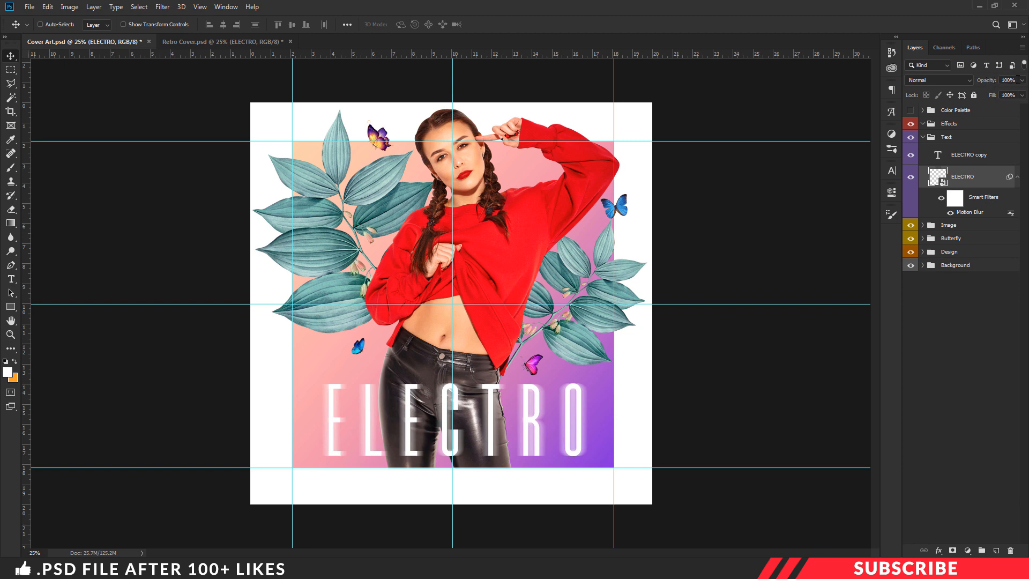
- Set the blurred ELECTRO layer's opacity to 70% and toggle its visibility to compare the effect
click(993, 79)
text(70)
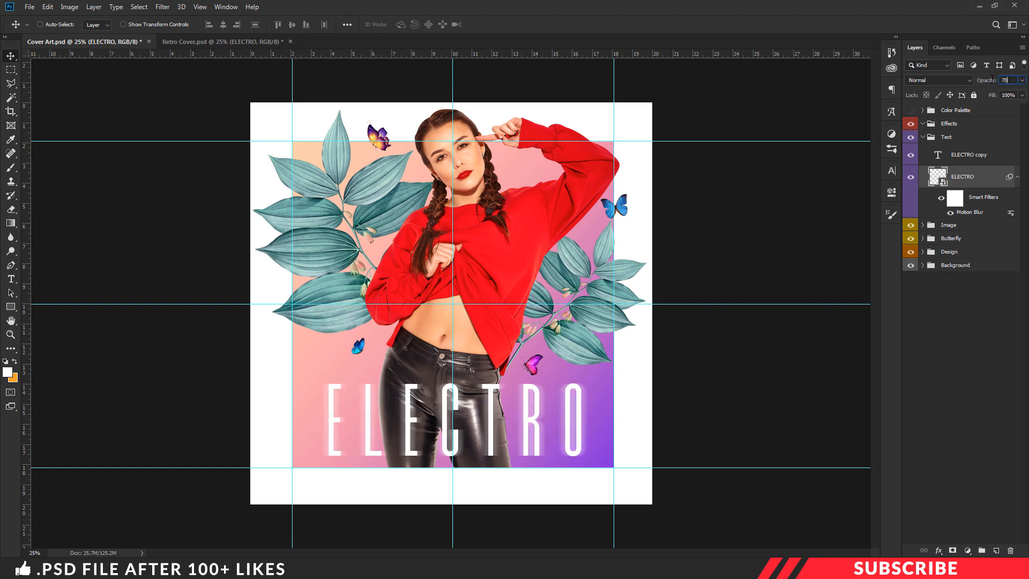
click(912, 177)
click(911, 177)
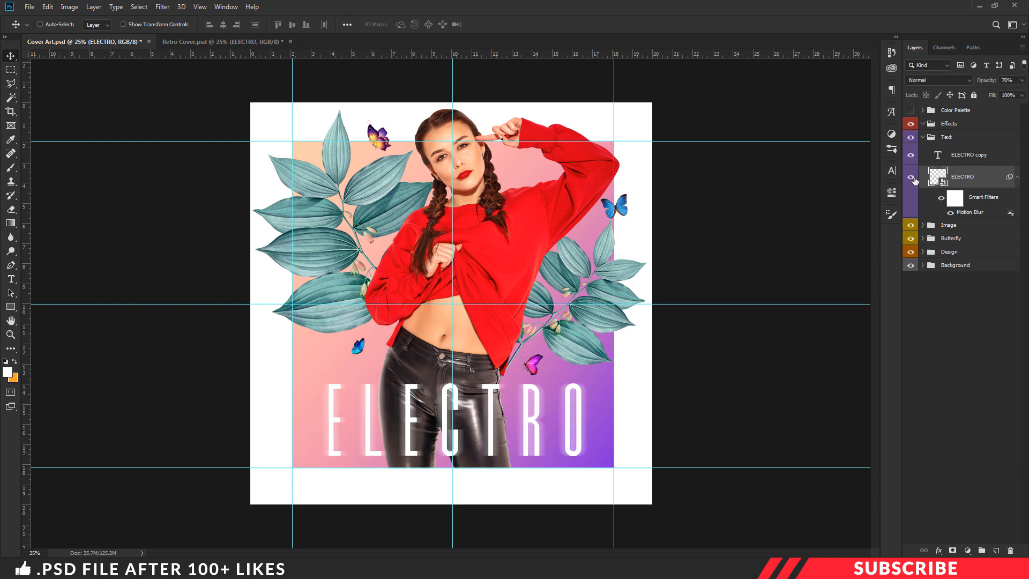
- Collapse the Text group, stamp all visible layers into a new merged layer and place it inside the Effects group
click(923, 138)
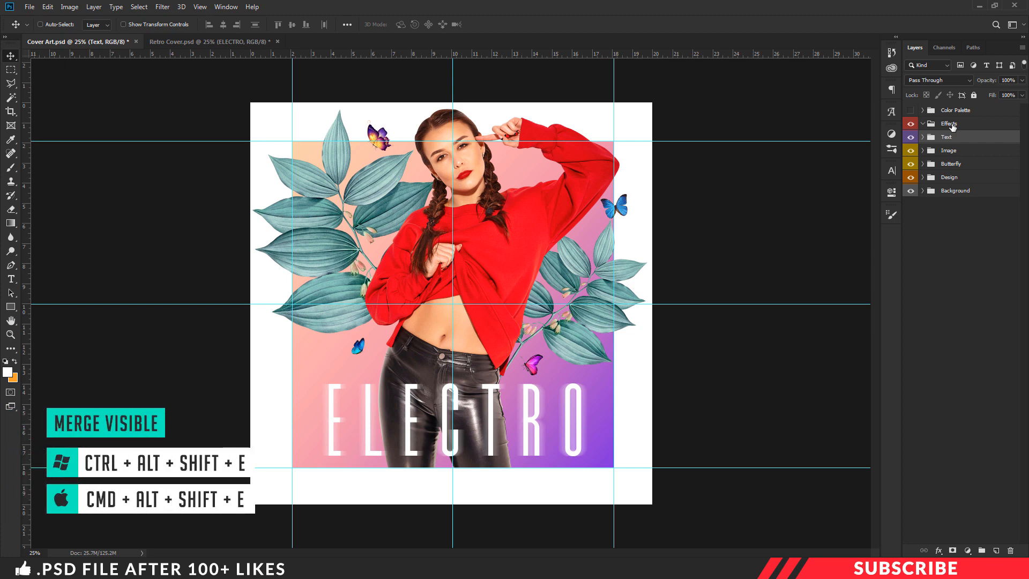
key(ctrl+alt+shift+e)
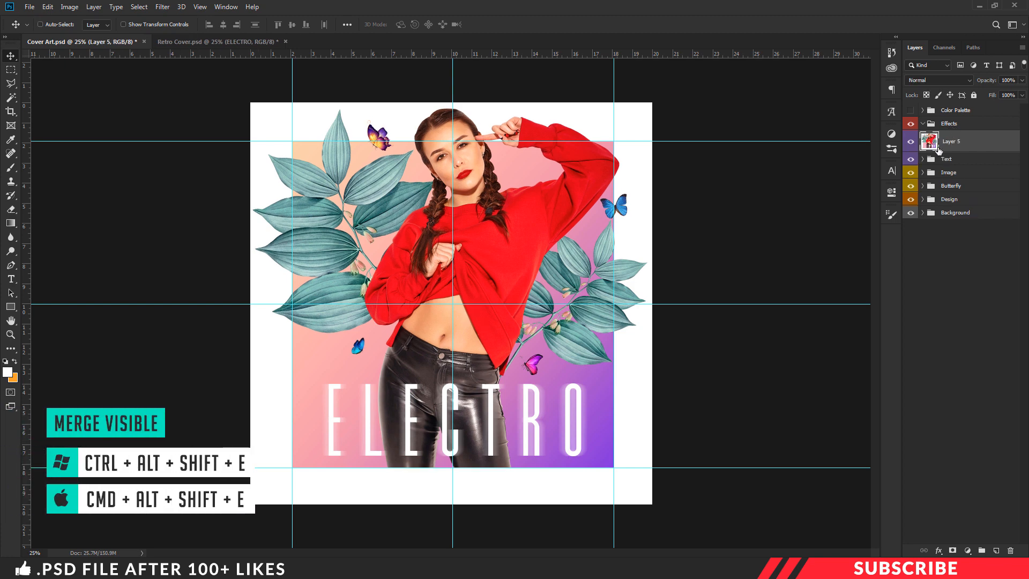
drag(946, 142, 923, 132)
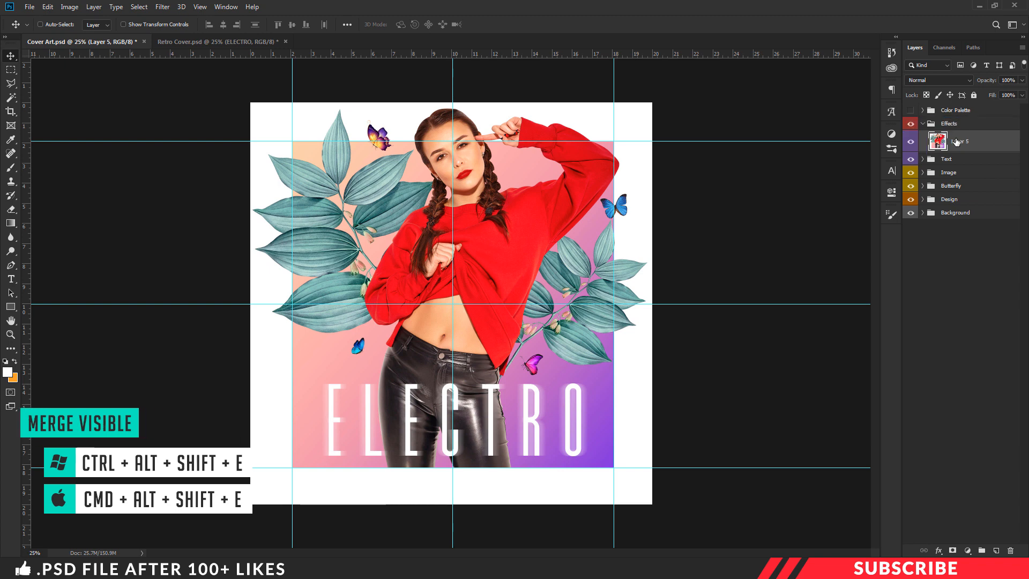
- Open the merged layer in the Camera Raw Filter and set Temperature -15, Tint -3, Vibrance +8 and Saturation +6
click(162, 7)
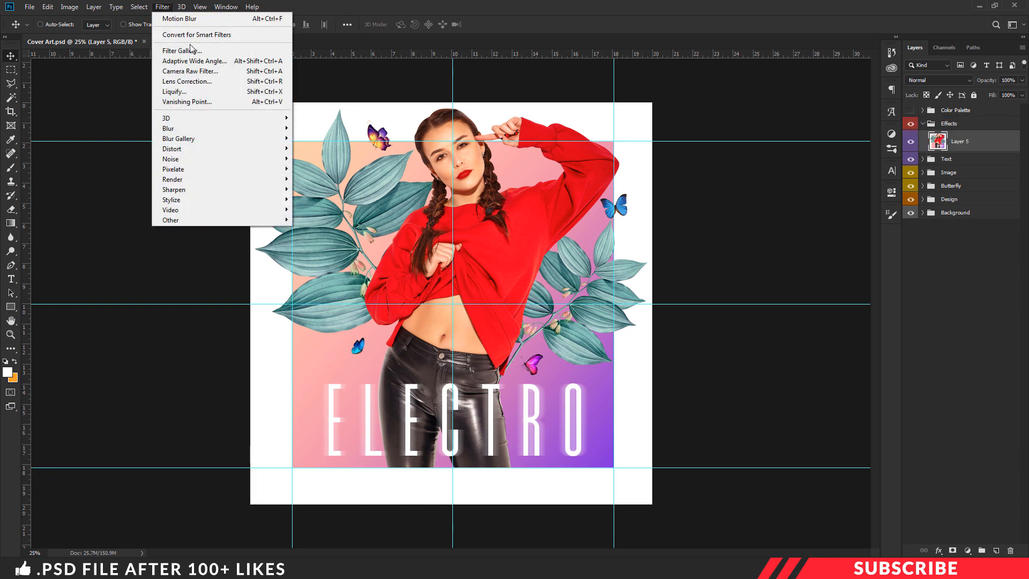
click(204, 76)
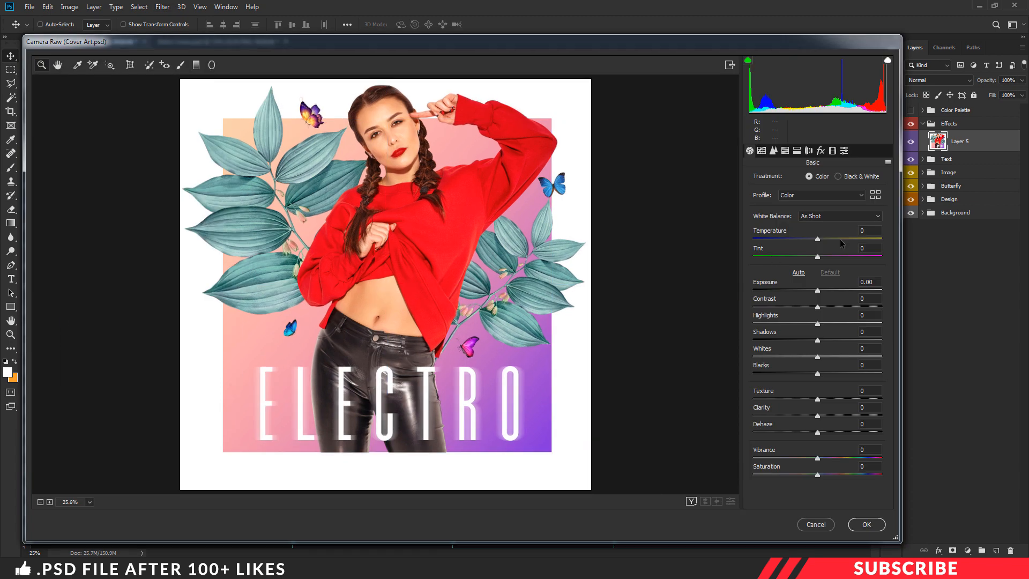
click(871, 231)
text(-15)
key(Tab)
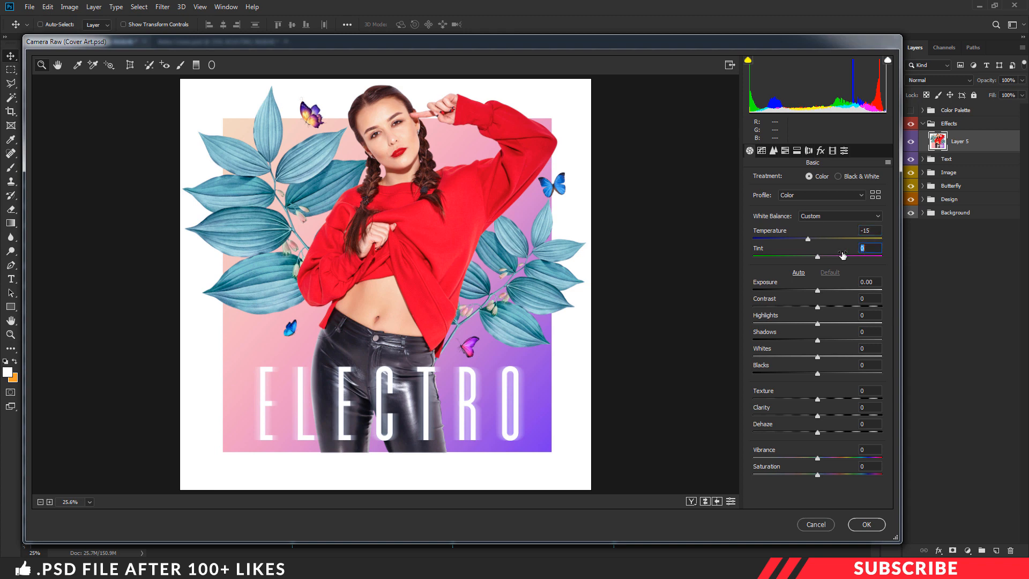
text(-3)
drag(818, 459, 821, 476)
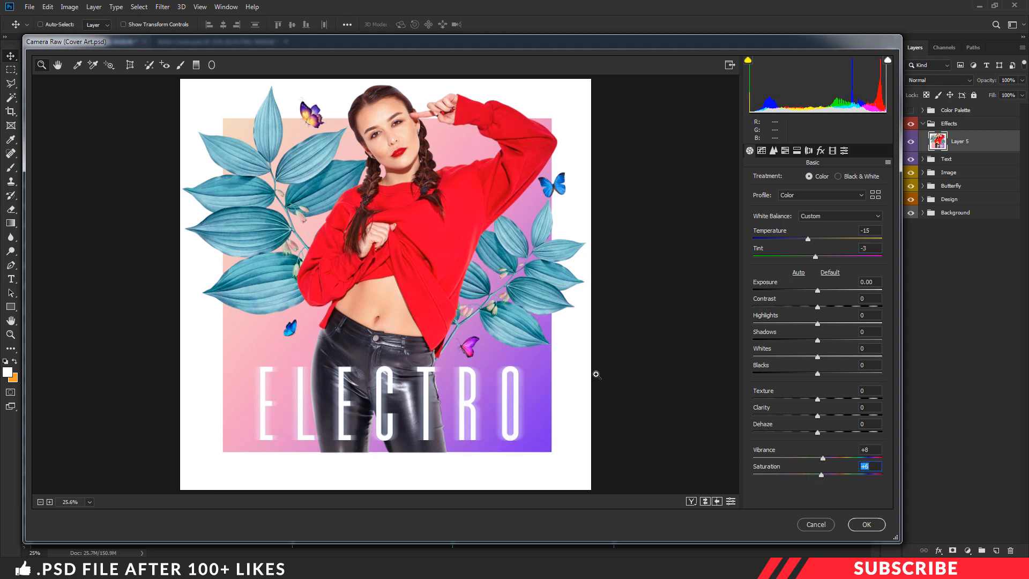
- Apply the Medium sharpening preset in Camera Raw and accept the filter adjustments
click(840, 152)
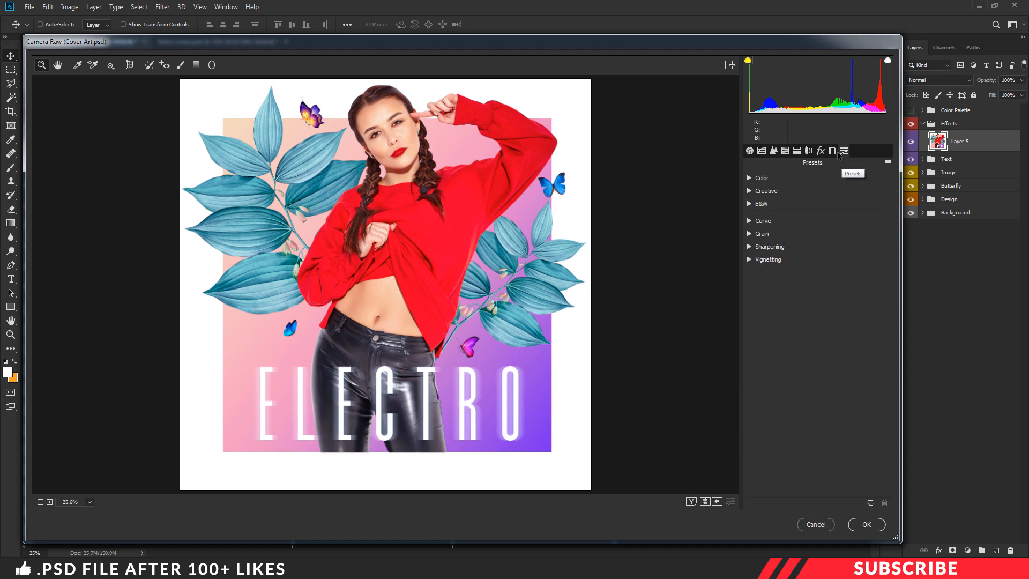
click(750, 248)
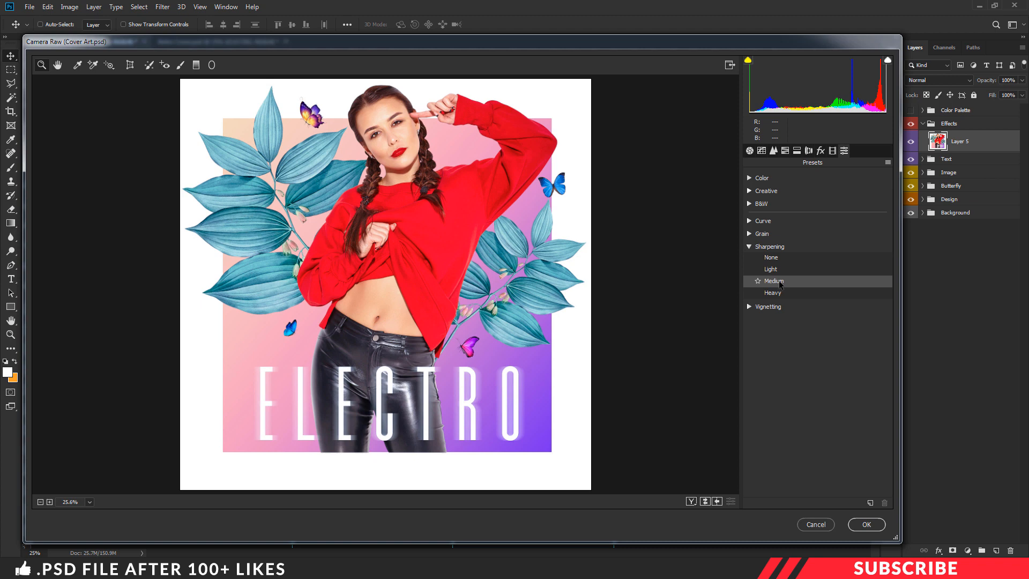
click(749, 247)
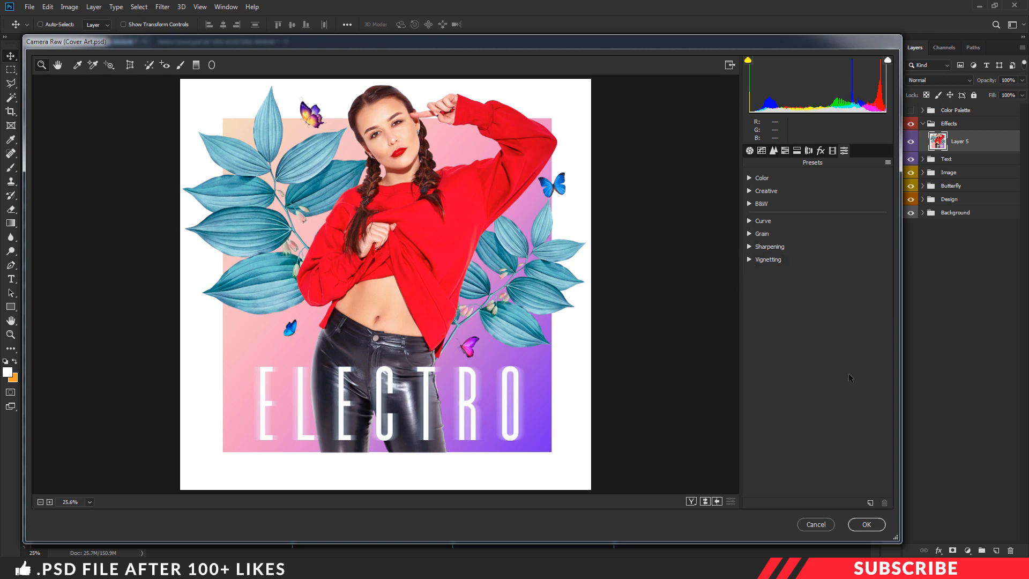
click(867, 524)
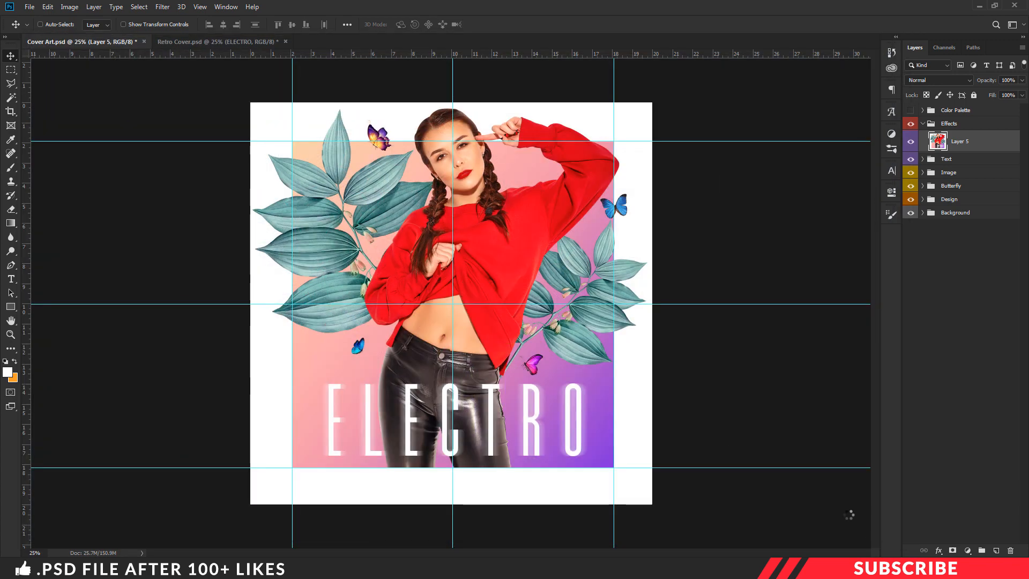
- Hide the guides to view the finished cover art without them
key(ctrl+semicolon)
key(ctrl+minus)
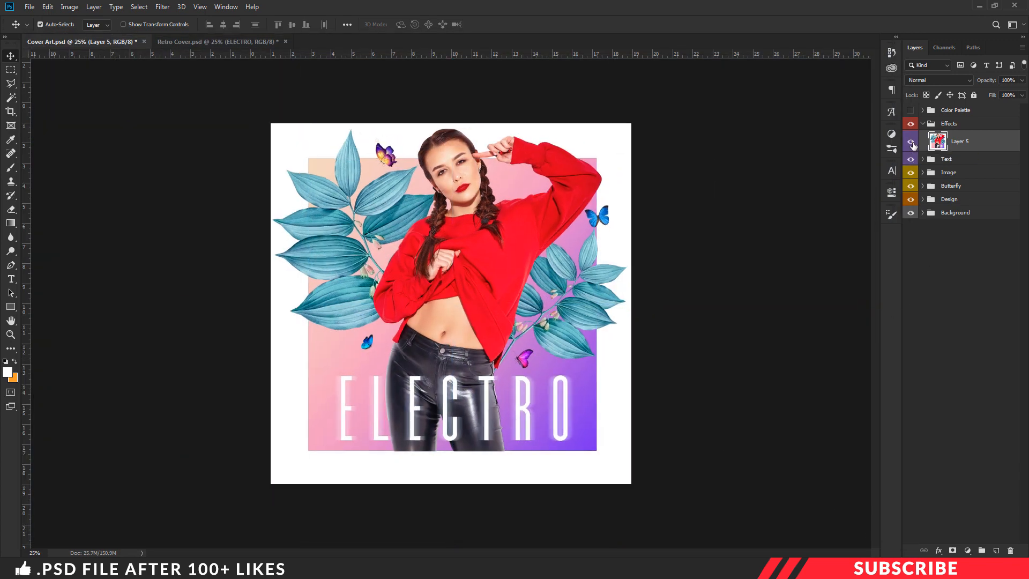
key(ctrl+plus)
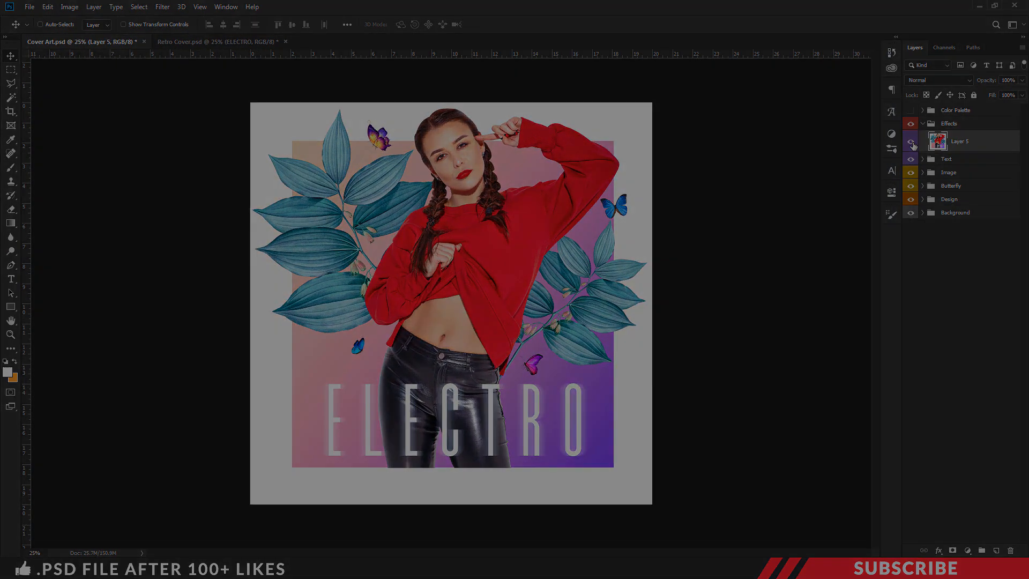